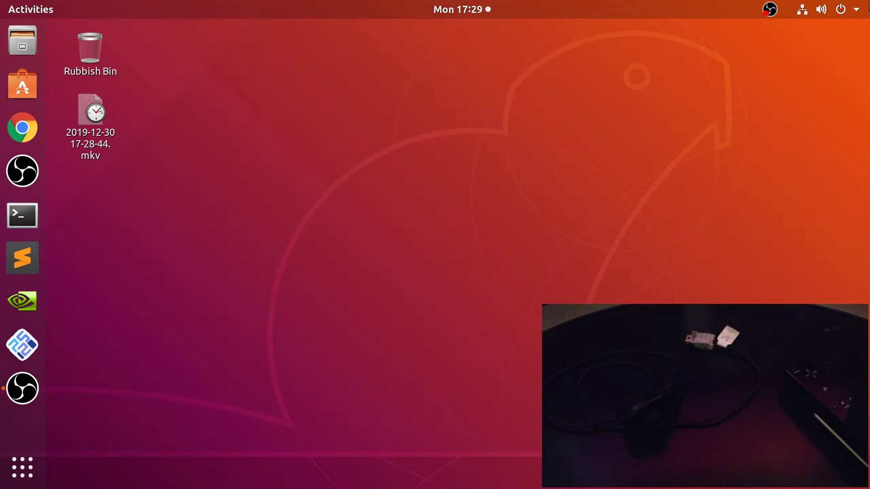
Connect the Nintendo RVL-CNT-01 controller in the Bluetooth settings and close the settings window.
{"action": "left_click", "coordinate": [856, 9]}
{"action": "left_click", "coordinate": [768, 147]}
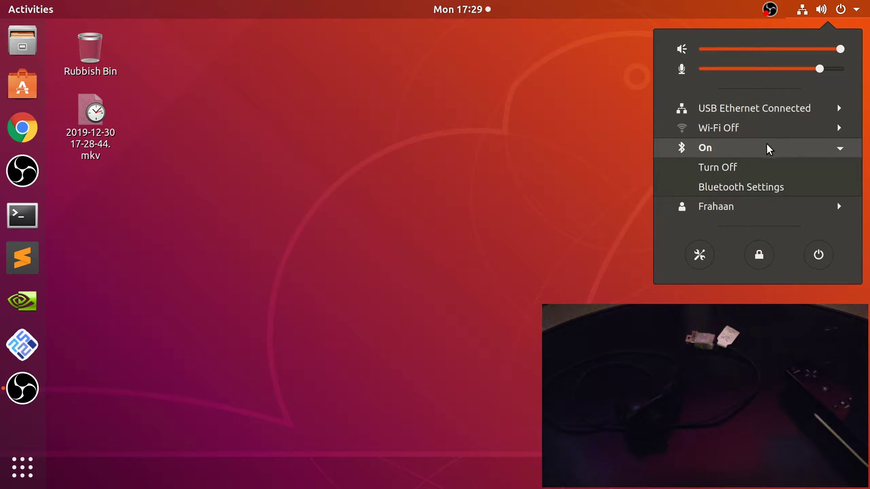
{"action": "left_click", "coordinate": [736, 189]}
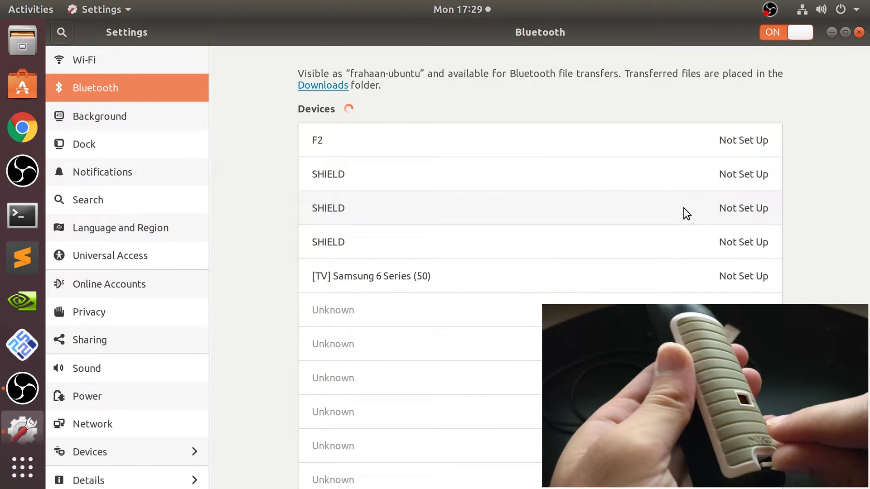
{"action": "type", "text": "0"}
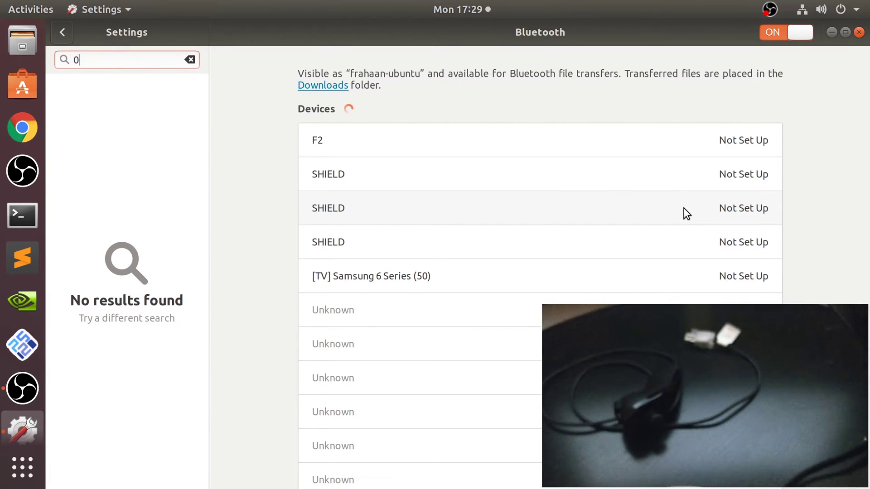
{"action": "key", "text": "Escape"}
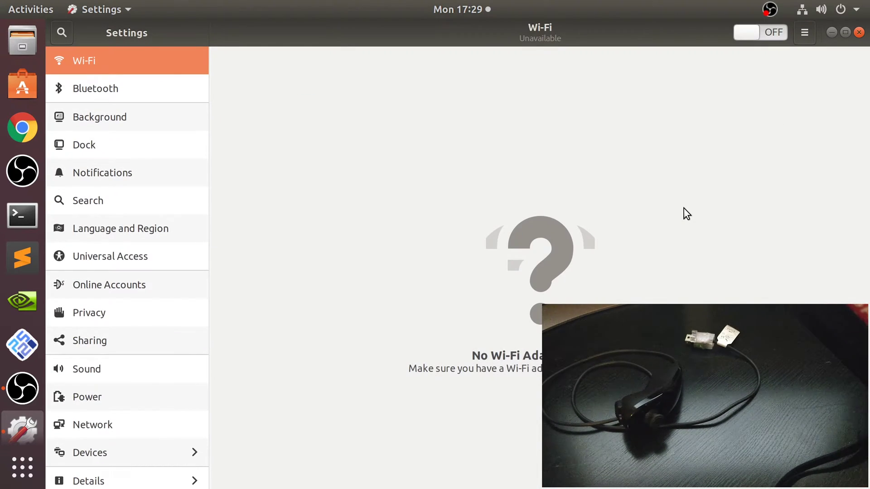
{"action": "left_click", "coordinate": [149, 83]}
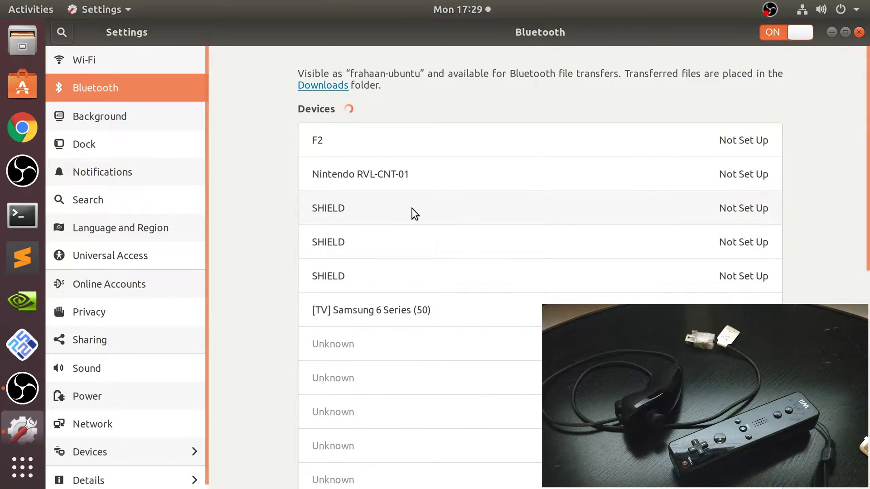
{"action": "left_click", "coordinate": [376, 176]}
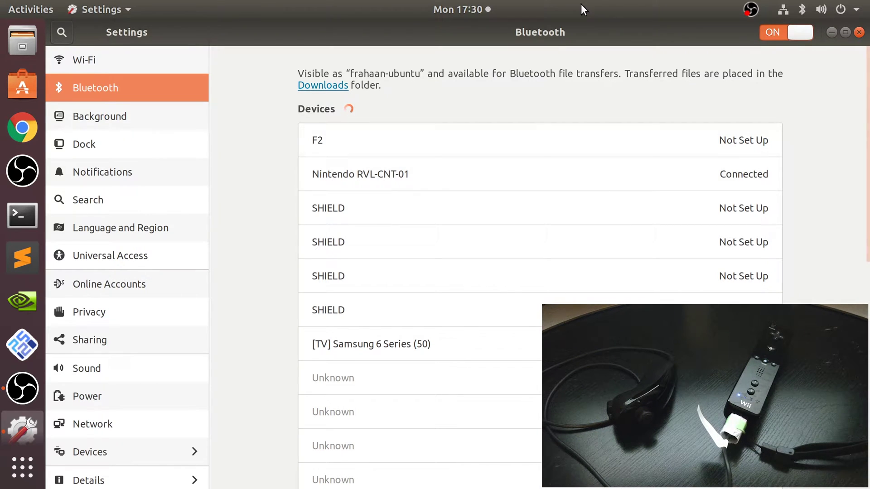
{"action": "left_click", "coordinate": [860, 31]}
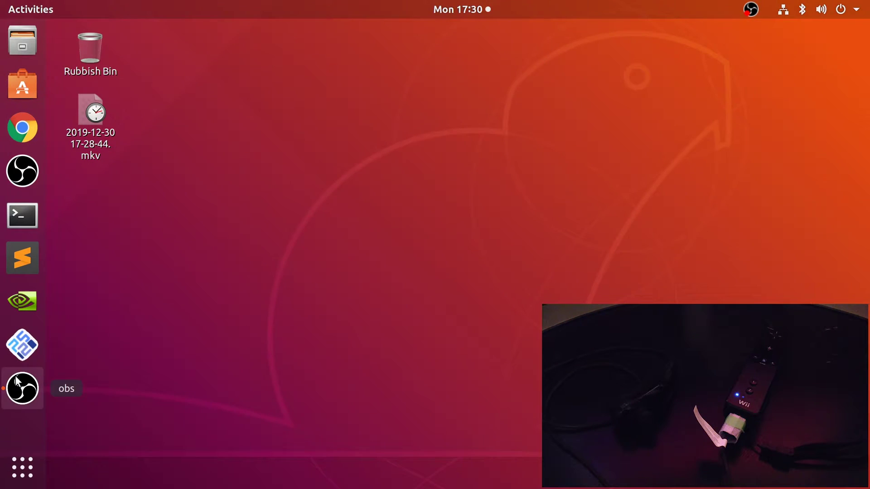
Launch PCSX2 and open the plugin settings for its controllers.
{"action": "left_click", "coordinate": [20, 358]}
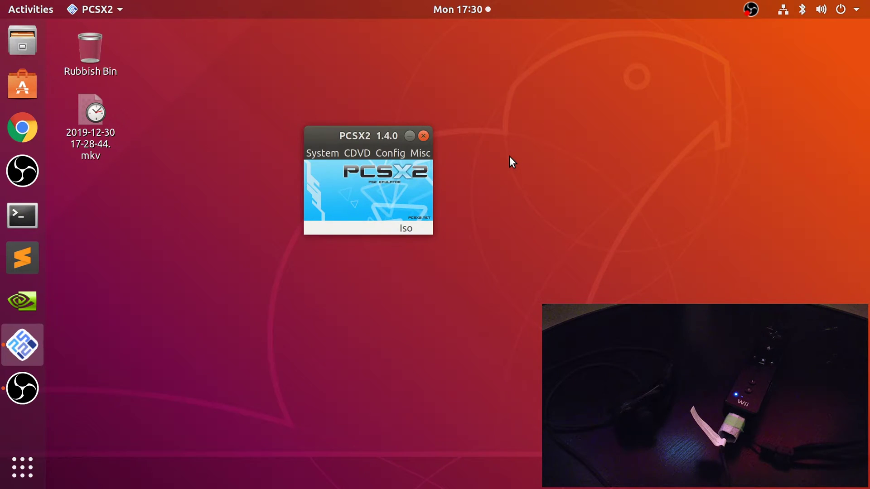
{"action": "left_click", "coordinate": [395, 153]}
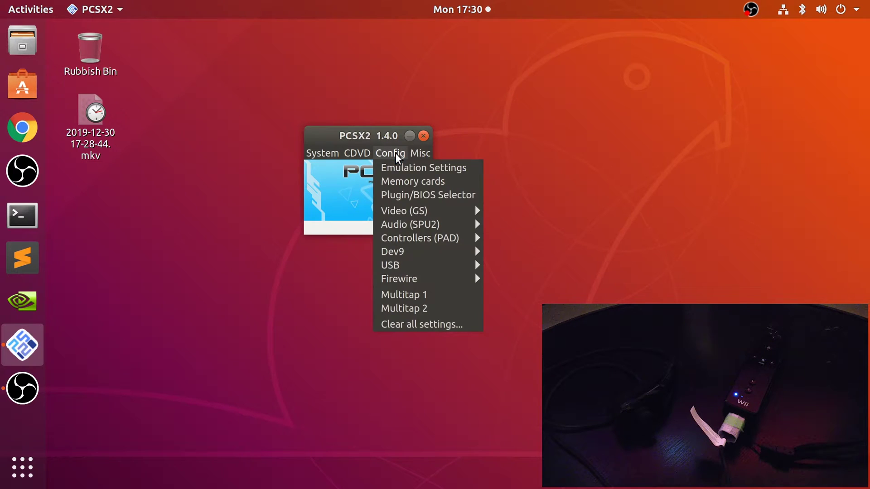
{"action": "mouse_move", "coordinate": [424, 237]}
{"action": "left_click", "coordinate": [584, 253]}
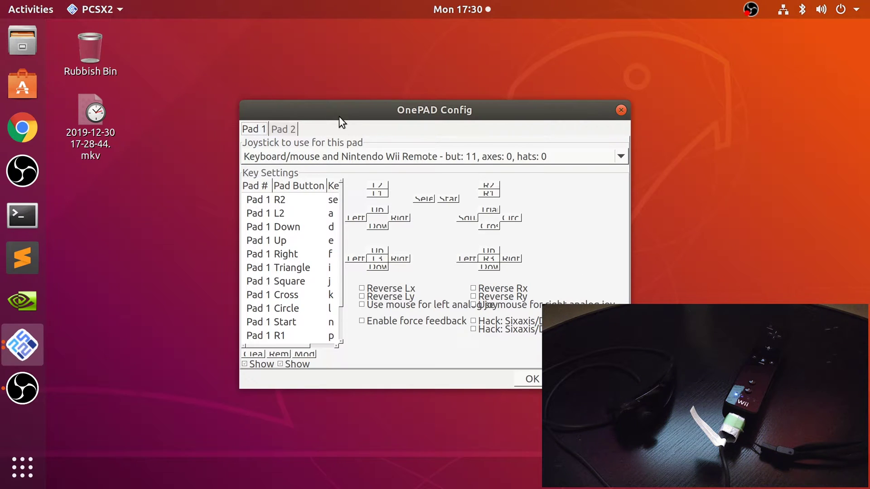
Set Pad 1's joystick to Keyboard/mouse and Nintendo Wii Remote with 11 buttons, and clear all existing key assignments.
{"action": "left_click", "coordinate": [298, 156]}
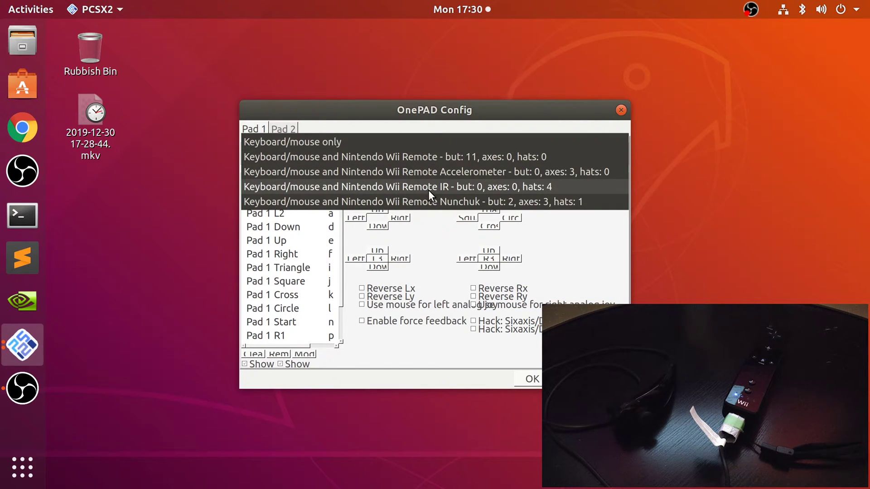
{"action": "left_click", "coordinate": [426, 160]}
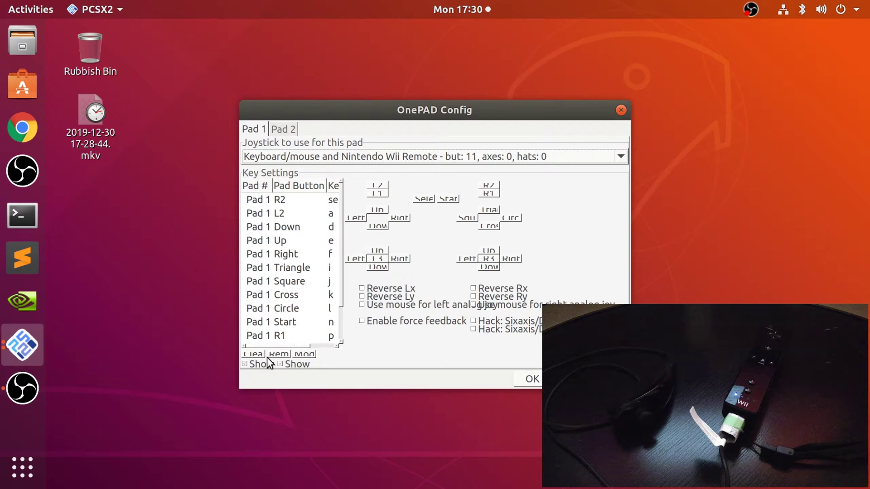
{"action": "left_click", "coordinate": [255, 354]}
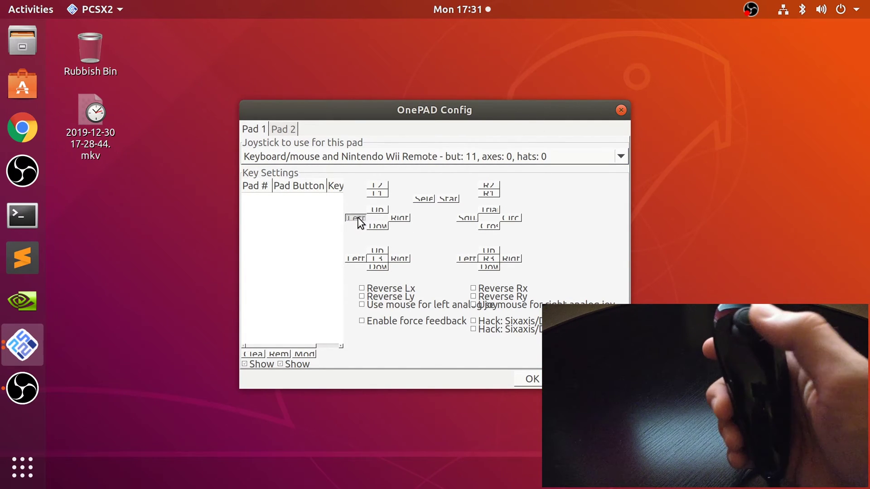
Map Pad 1's directional buttons: Left to JPOVL-0, Right to JPOVR-0, Up to JPOVD-0 and Down to JPOVU-0.
{"action": "left_click", "coordinate": [358, 218]}
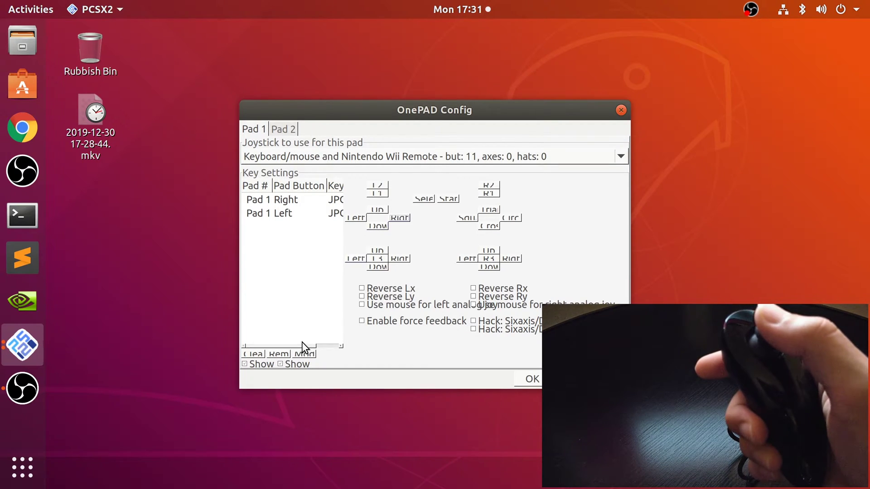
{"action": "left_click_drag", "start_coordinate": [303, 344], "coordinate": [342, 327]}
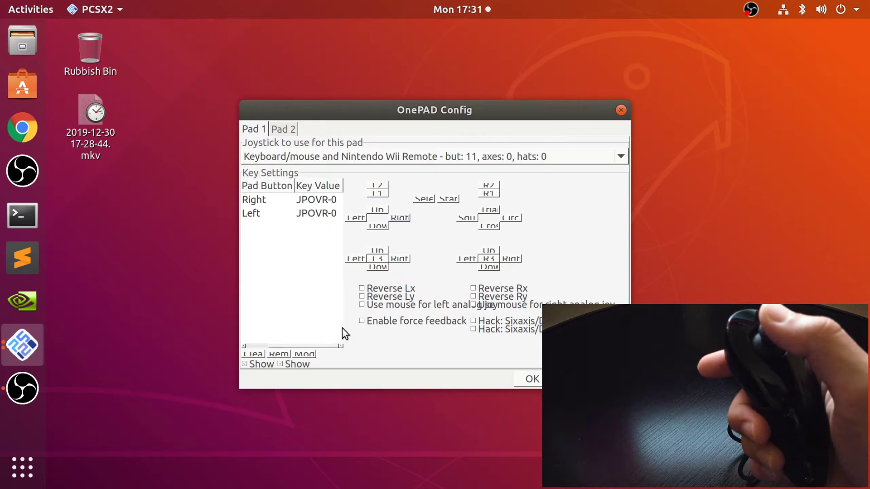
{"action": "left_click", "coordinate": [380, 213]}
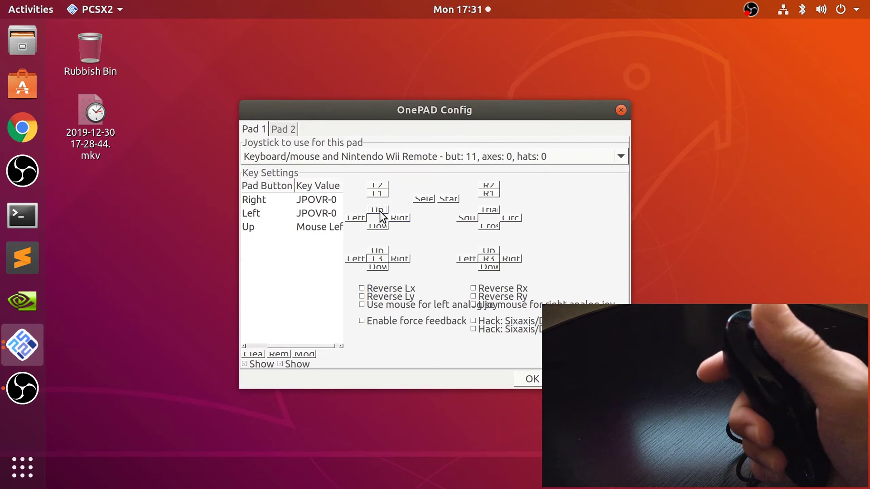
{"action": "left_click", "coordinate": [380, 211]}
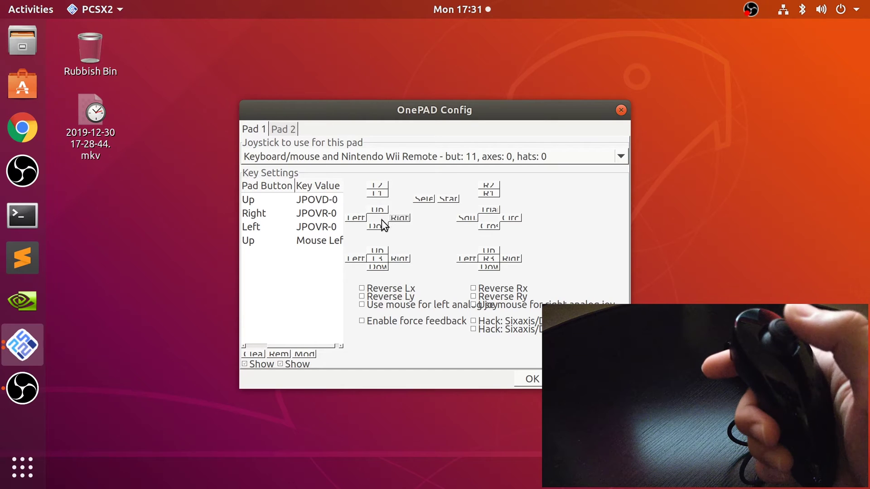
{"action": "left_click", "coordinate": [364, 218]}
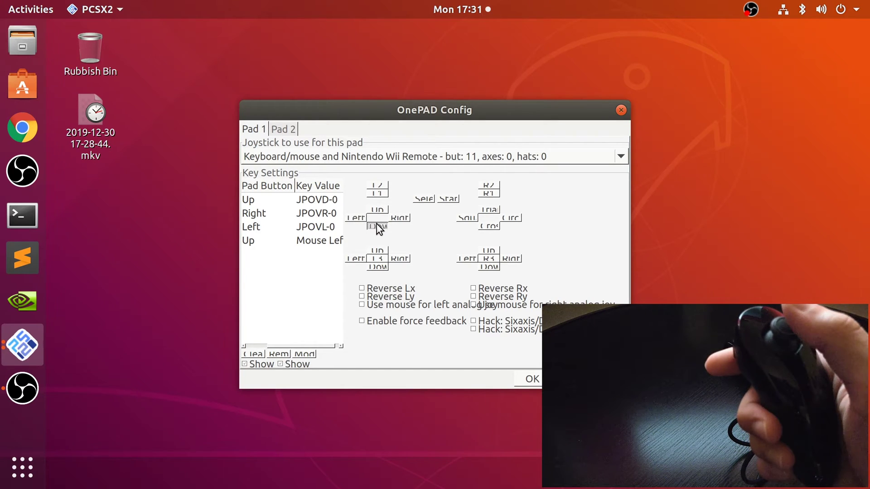
{"action": "left_click", "coordinate": [378, 226]}
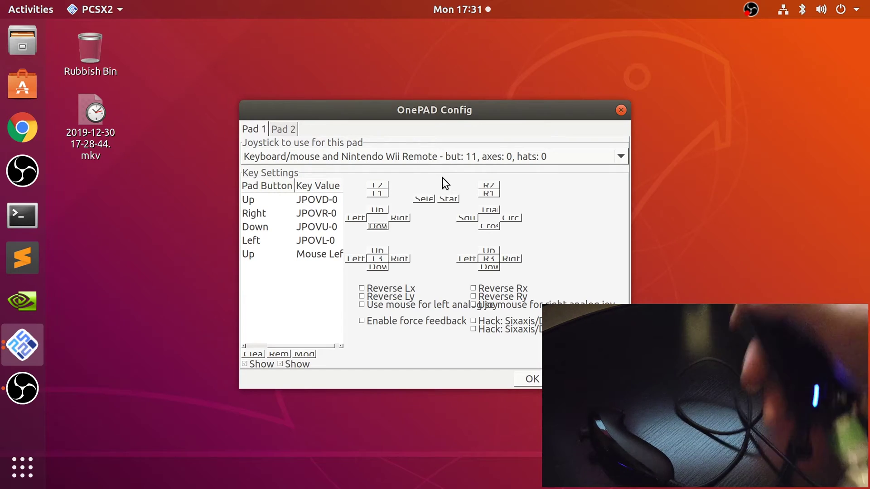
Map Select to JBut 4, Start to JBut 3, Circle to JBut 1, Cross to JBut 0, Triangle to JBut 9 and Square to JBut 10.
{"action": "left_click", "coordinate": [423, 199]}
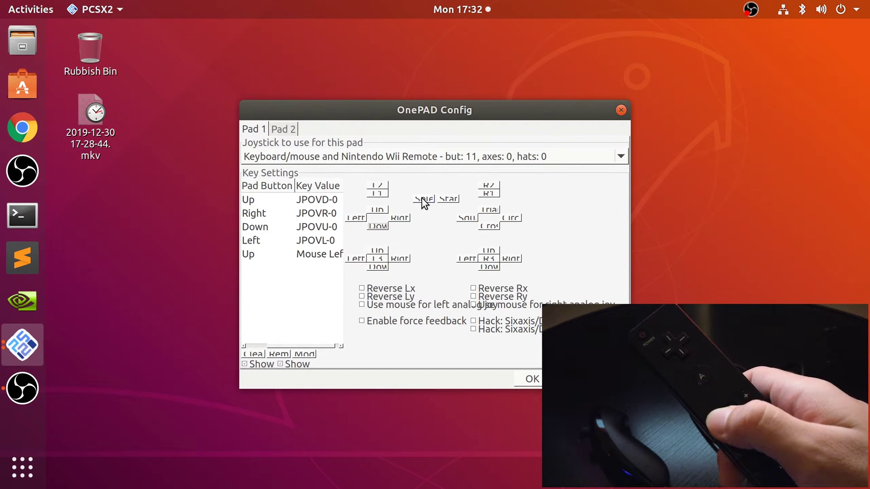
{"action": "left_click", "coordinate": [442, 200]}
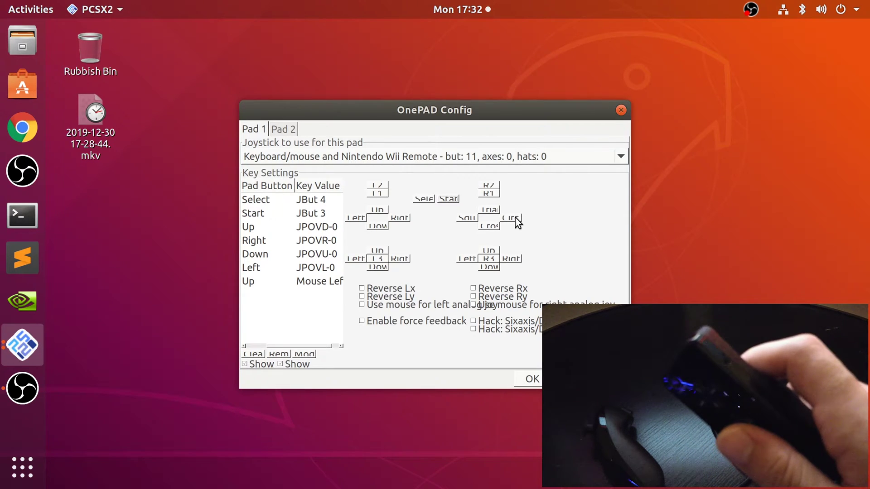
{"action": "left_click", "coordinate": [515, 217]}
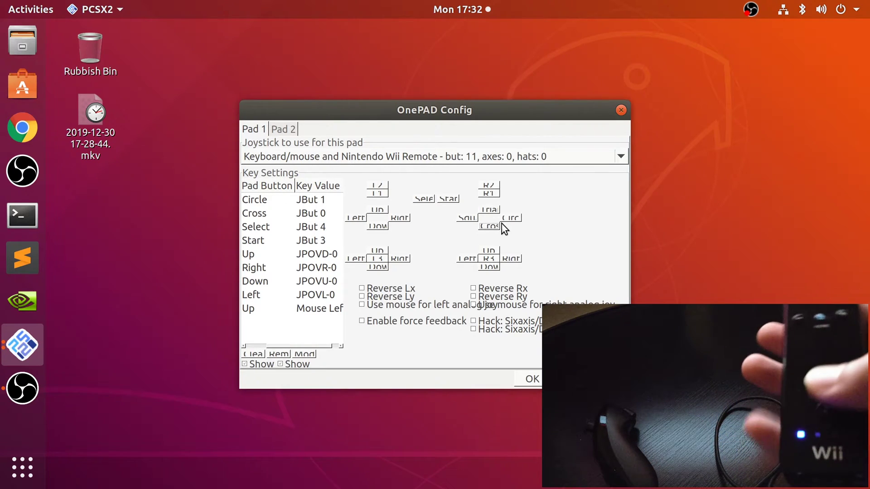
{"action": "left_click", "coordinate": [493, 212]}
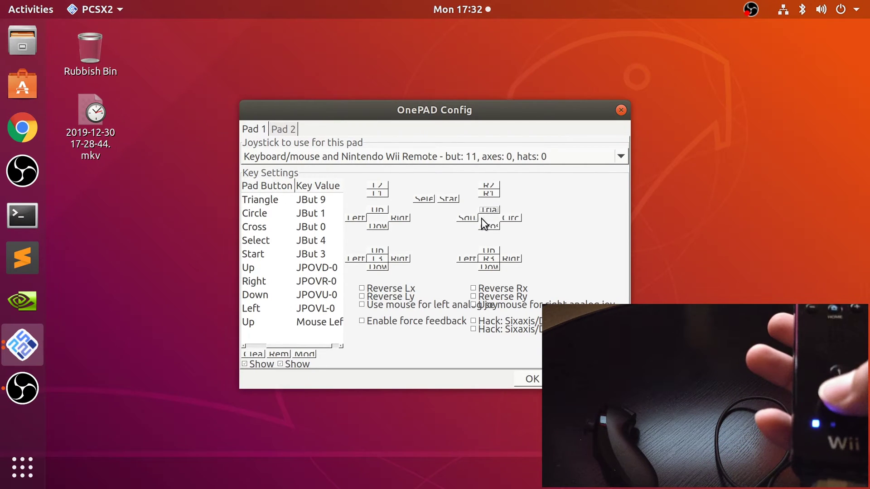
{"action": "left_click", "coordinate": [472, 219]}
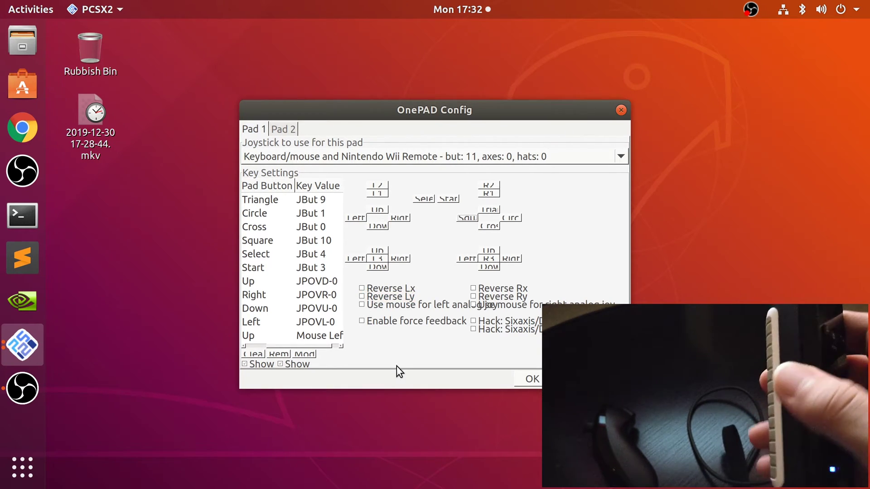
Enable force feedback for Pad 1 and save the controller configuration.
{"action": "left_click", "coordinate": [388, 322]}
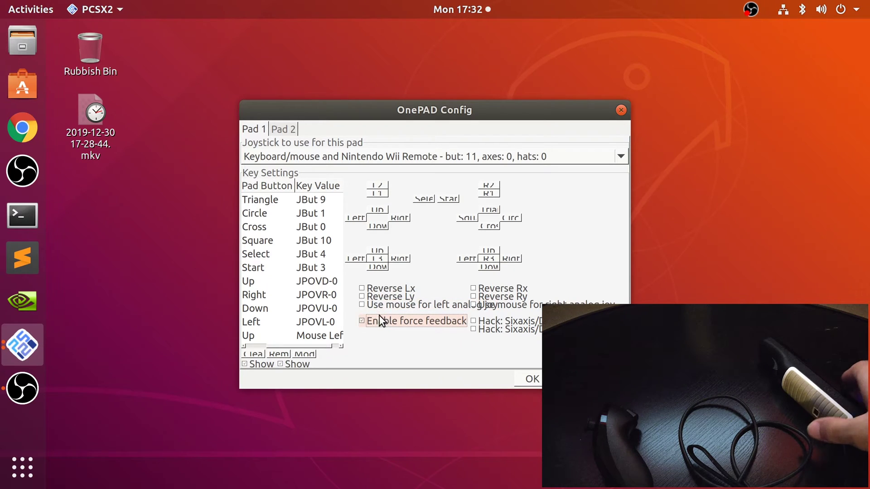
{"action": "left_click", "coordinate": [380, 320]}
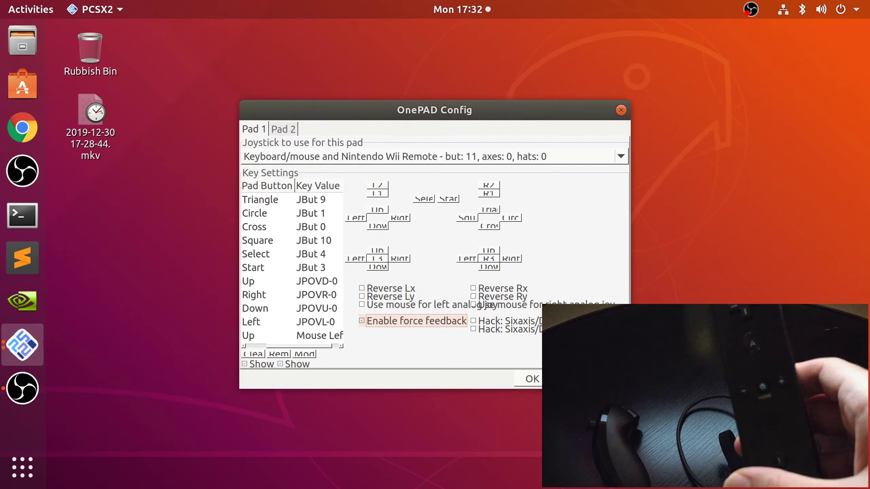
{"action": "left_click", "coordinate": [531, 380]}
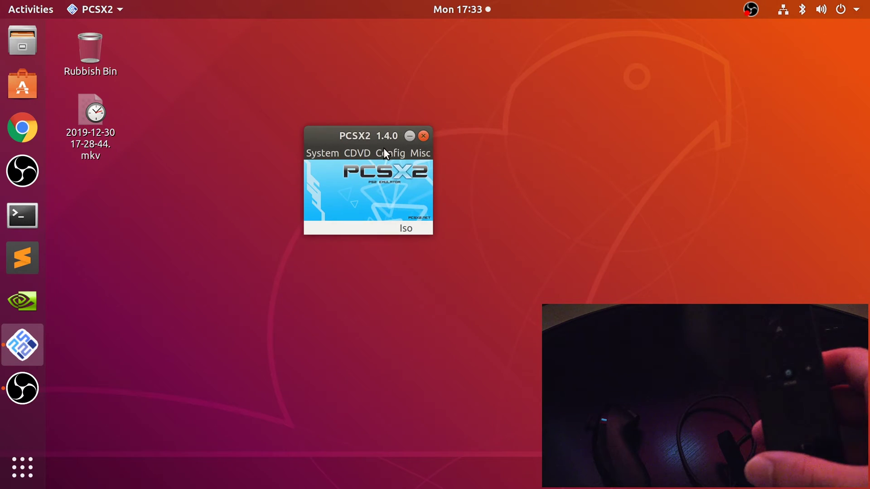
Boot Tekken 4 to test the Wii Remote in the game menus, and exit the game.
{"action": "left_click", "coordinate": [360, 152]}
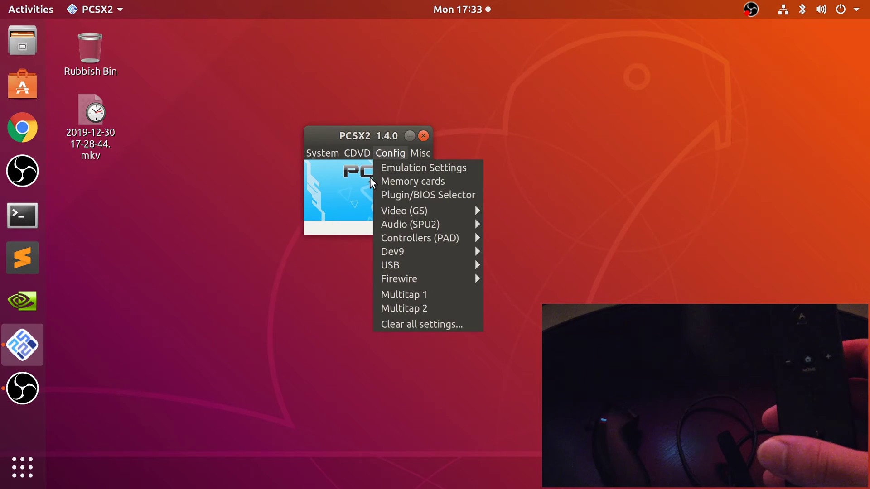
{"action": "left_click", "coordinate": [328, 151]}
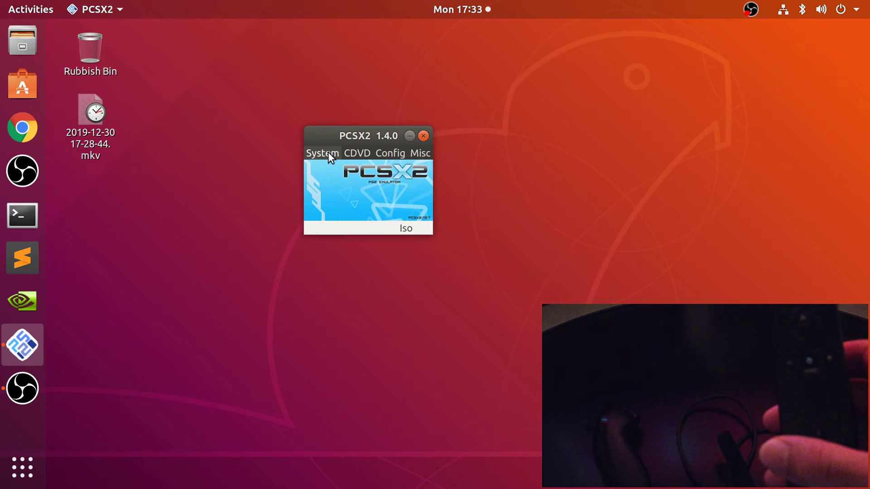
{"action": "left_click", "coordinate": [328, 152]}
{"action": "left_click", "coordinate": [332, 178]}
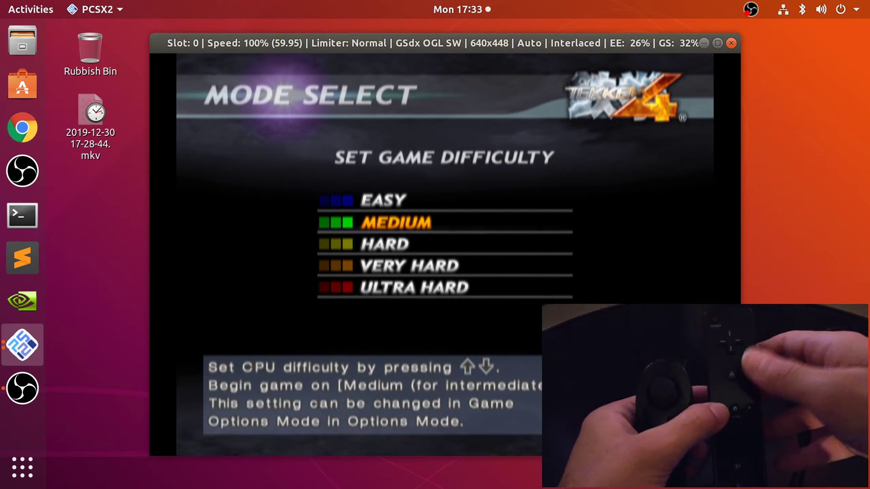
{"action": "key", "text": "Return"}
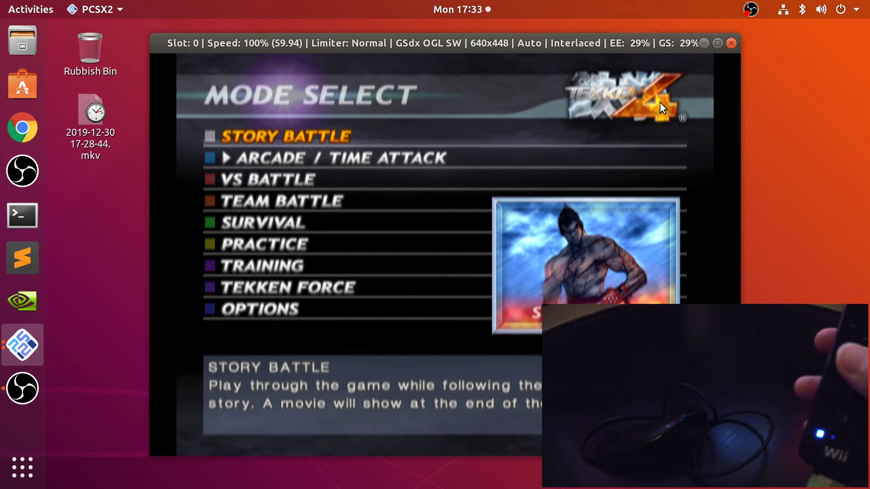
{"action": "key", "text": "Escape"}
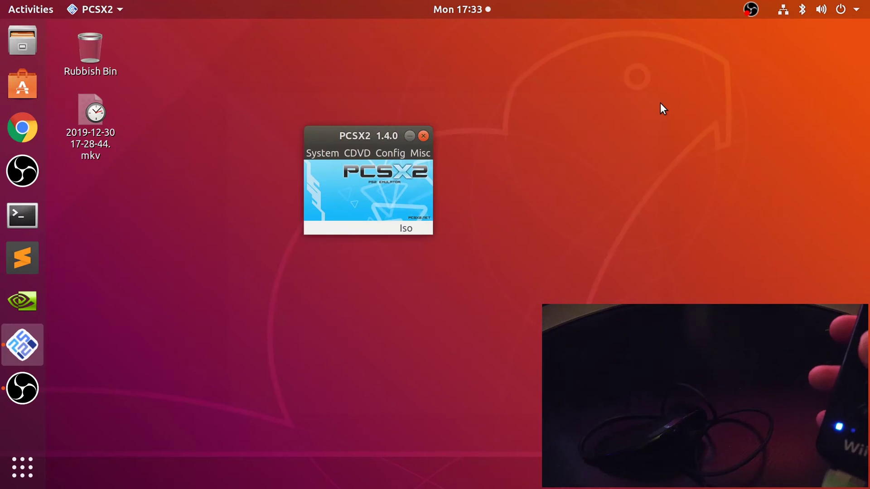
Reopen the controller plugin settings and review the key values assigned to Pad 1's buttons.
{"action": "left_click", "coordinate": [380, 154]}
{"action": "mouse_move", "coordinate": [471, 238]}
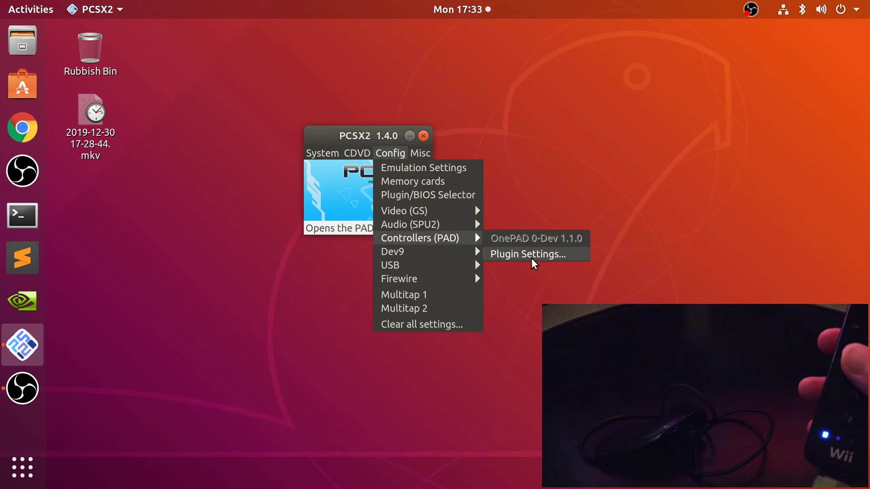
{"action": "left_click", "coordinate": [532, 255]}
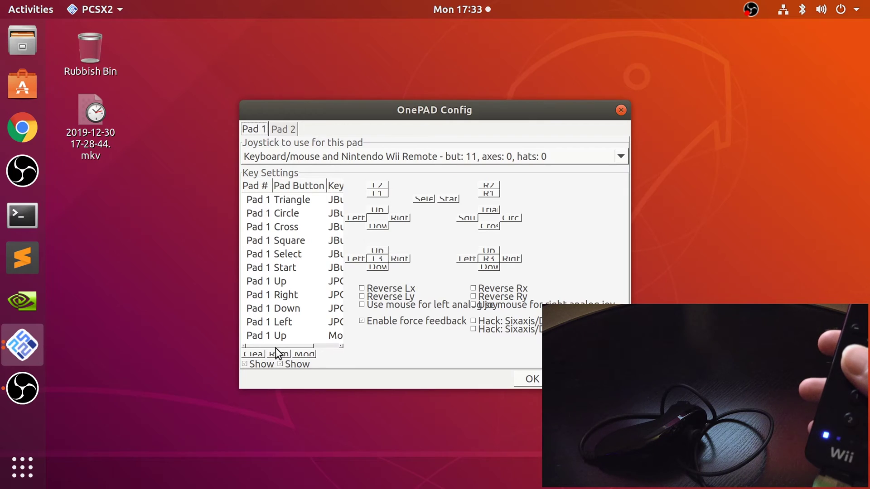
{"action": "left_click_drag", "start_coordinate": [276, 347], "coordinate": [301, 338]}
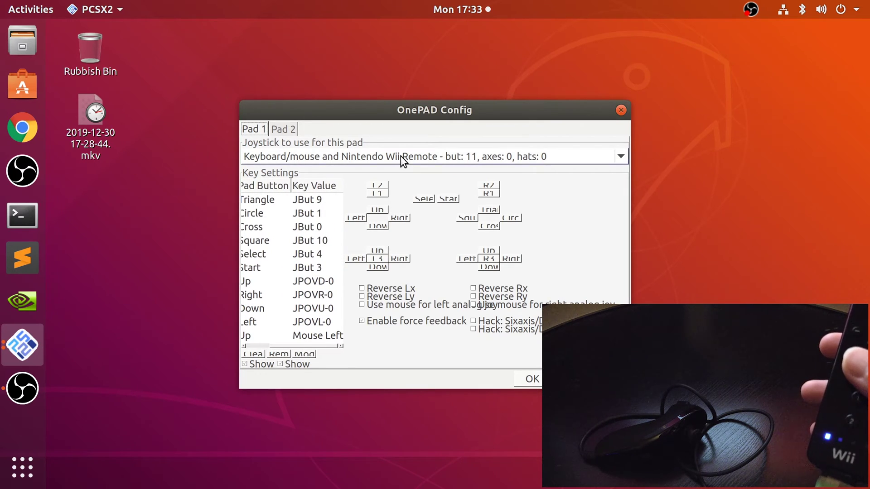
Set Pad 1's joystick to Keyboard/mouse and Nintendo Wii Remote Nunchuk and save the controller configuration.
{"action": "left_click", "coordinate": [385, 159]}
{"action": "left_click", "coordinate": [392, 202]}
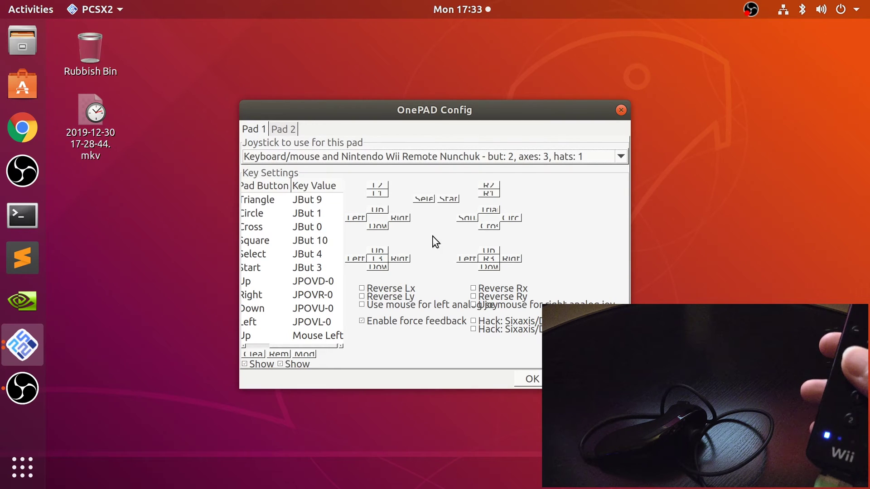
{"action": "left_click", "coordinate": [529, 380]}
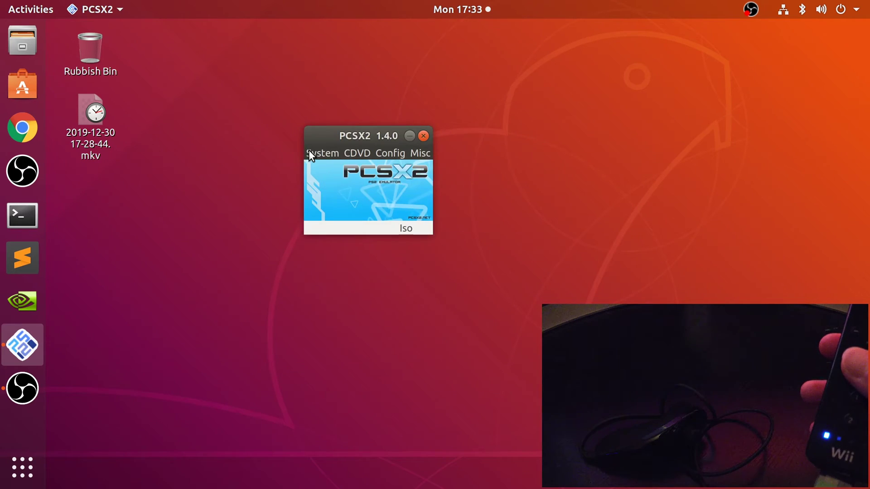
Resume Tekken 4 to test the Nunchuk in the game, and return to the emulator window.
{"action": "left_click", "coordinate": [311, 154]}
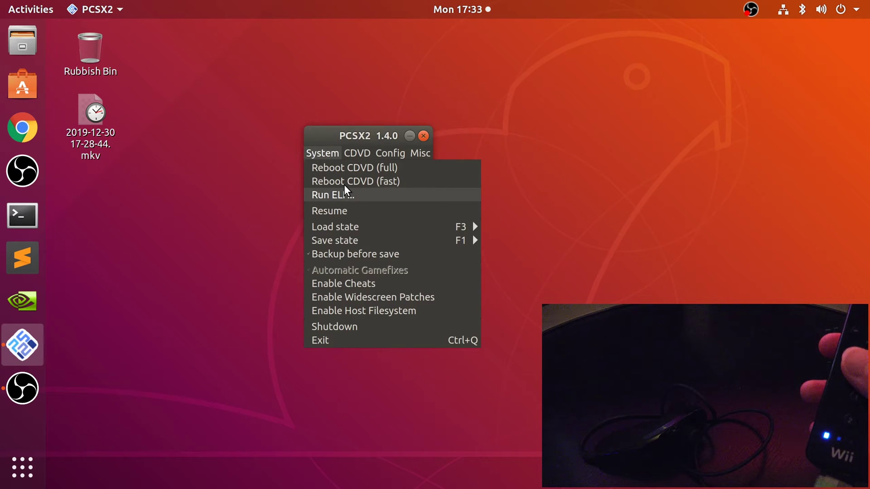
{"action": "left_click", "coordinate": [328, 211]}
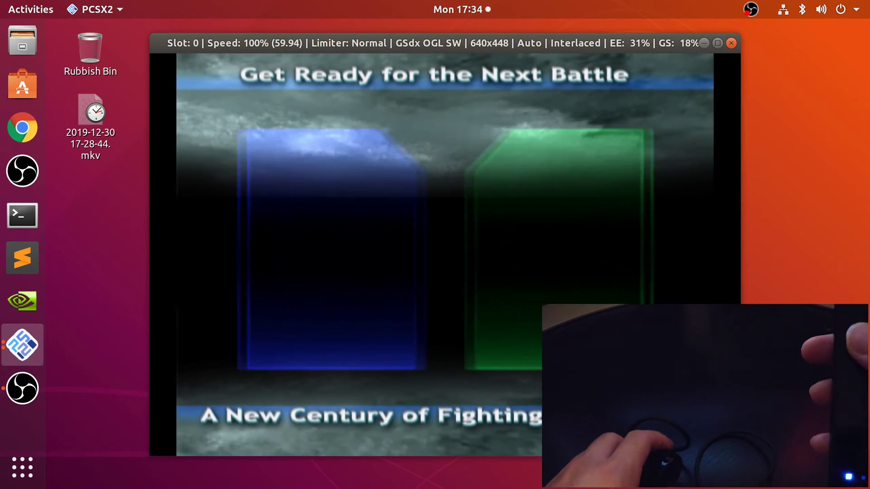
{"action": "key", "text": "Escape"}
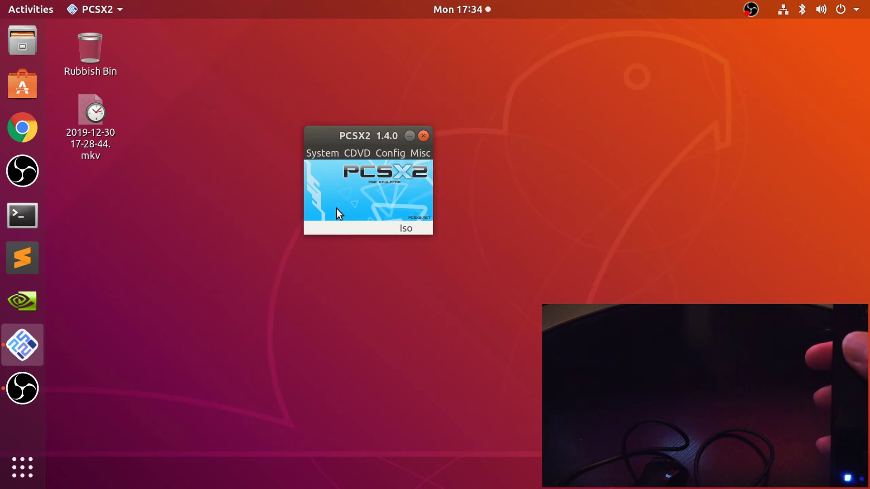
Reopen the controller plugin settings, map Pad 1's Select to JBut 1 and Start to JBut 0, and save.
{"action": "left_click", "coordinate": [384, 154]}
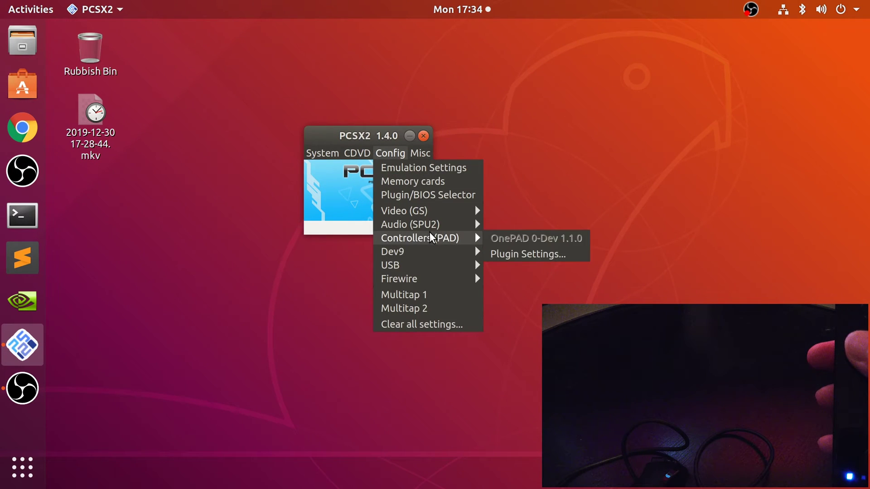
{"action": "mouse_move", "coordinate": [442, 245]}
{"action": "left_click", "coordinate": [521, 254]}
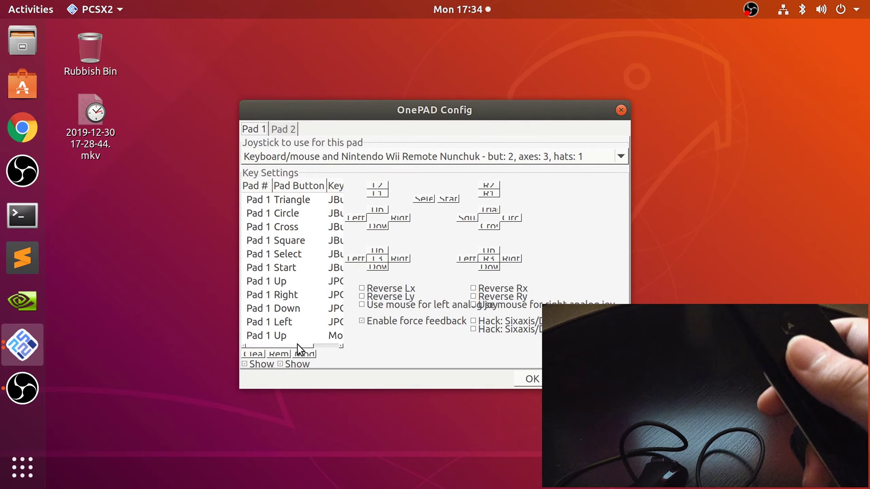
{"action": "left_click_drag", "start_coordinate": [297, 344], "coordinate": [319, 337]}
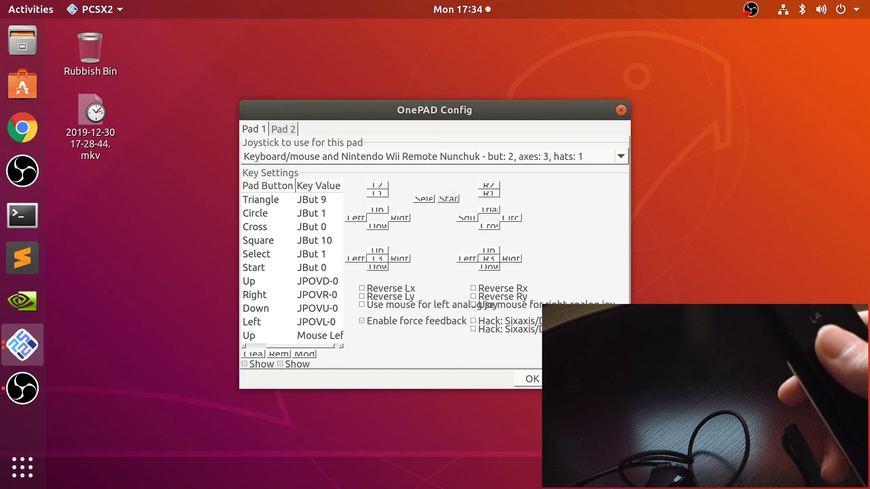
{"action": "left_click", "coordinate": [529, 380]}
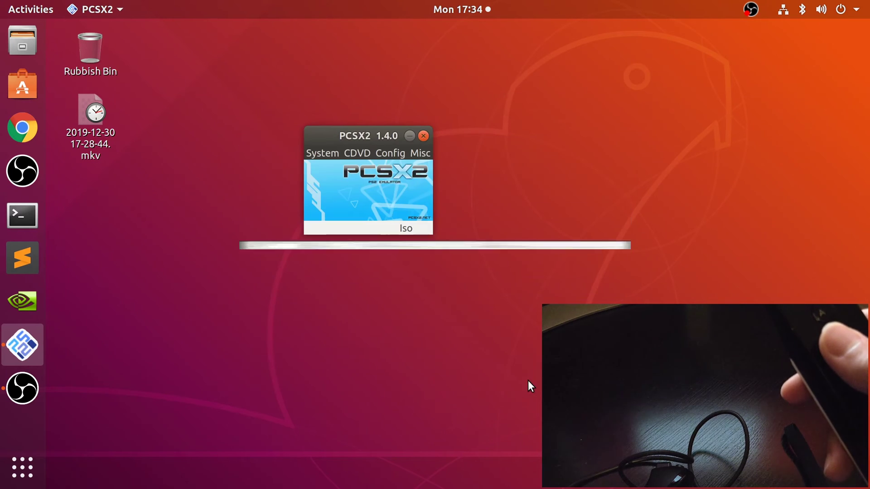
Resume the game to test the new Select and Start mappings on the Mode Select screen, and leave it.
{"action": "left_click", "coordinate": [318, 153]}
{"action": "left_click", "coordinate": [333, 206]}
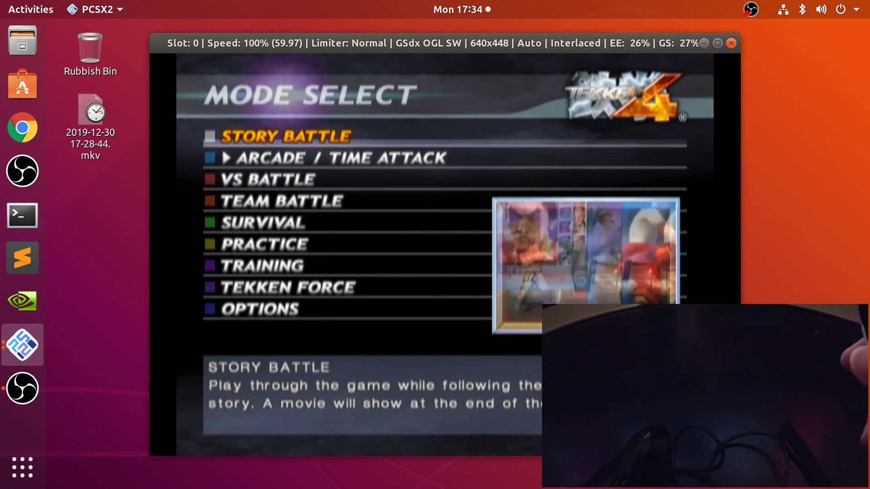
{"action": "key", "text": "Escape"}
Reopen the controller plugin settings and set Pad 1's joystick to Keyboard/mouse and Nintendo Wii Remote.
{"action": "left_click", "coordinate": [410, 153]}
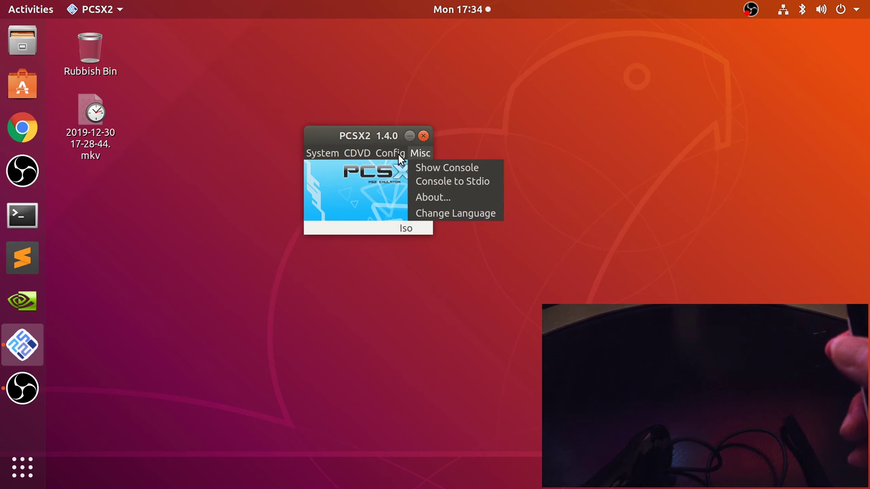
{"action": "mouse_move", "coordinate": [398, 154]}
{"action": "mouse_move", "coordinate": [471, 239]}
{"action": "left_click", "coordinate": [506, 254]}
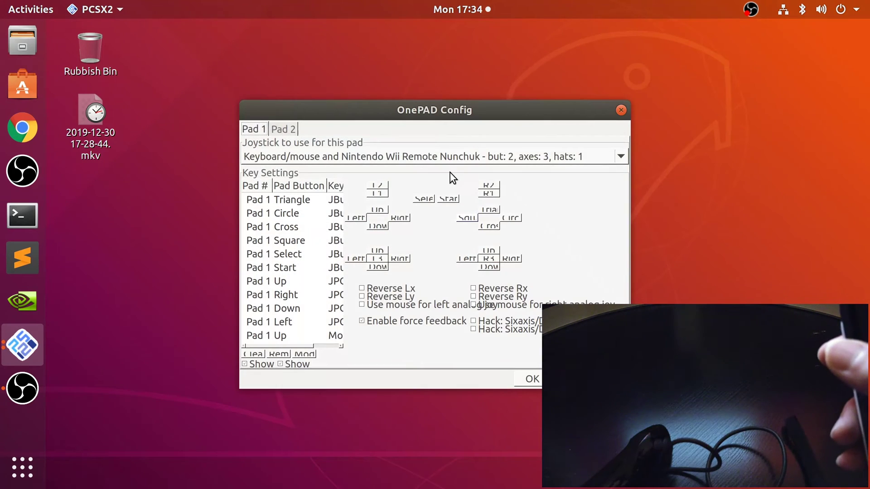
{"action": "left_click", "coordinate": [444, 160]}
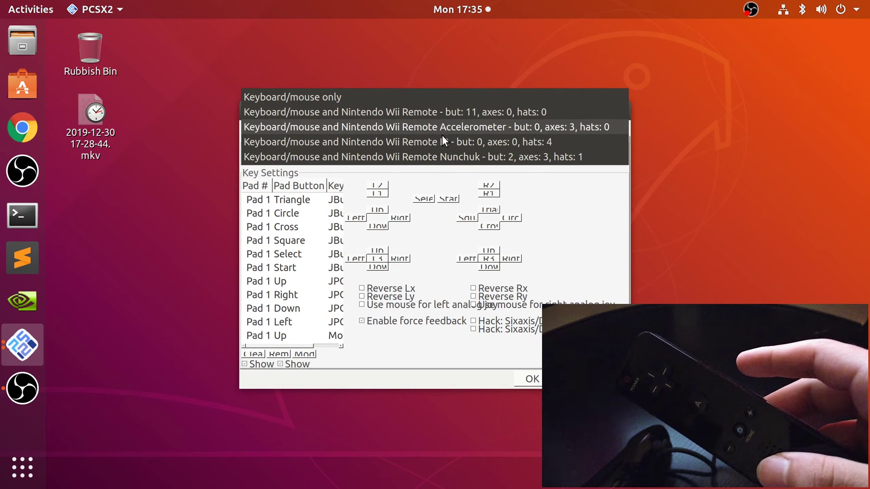
{"action": "left_click", "coordinate": [436, 114]}
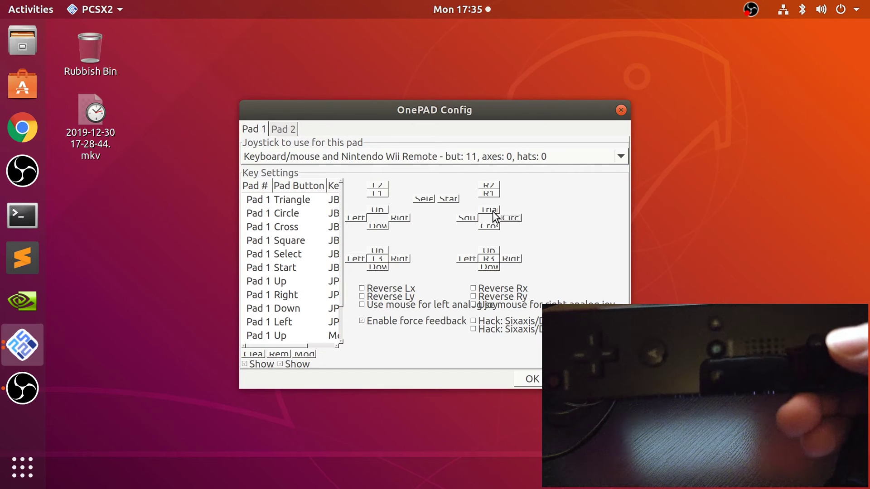
Reassign Pad 1's Triangle and Square to Wii Remote buttons and save the controller configuration.
{"action": "left_click", "coordinate": [492, 211]}
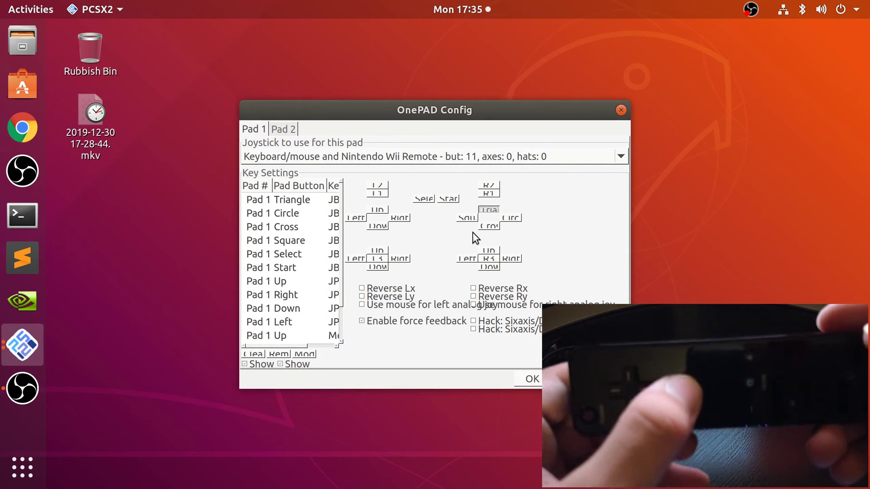
{"action": "left_click", "coordinate": [466, 221]}
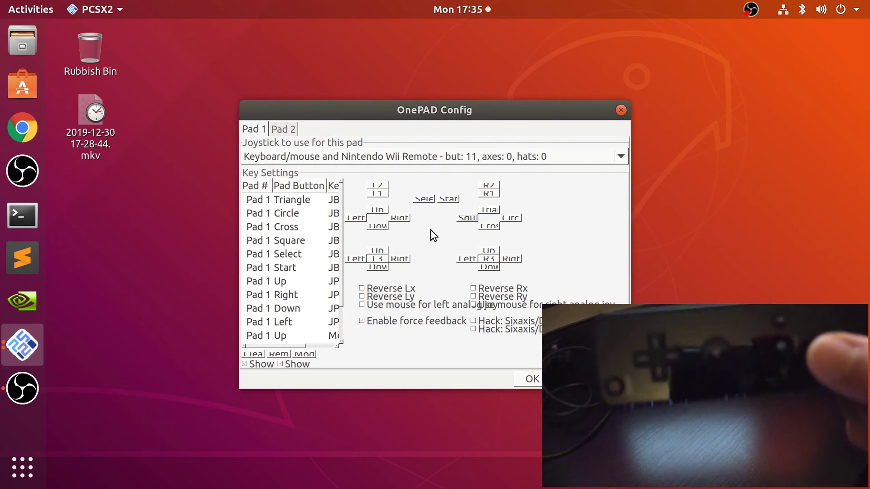
{"action": "left_click", "coordinate": [268, 343]}
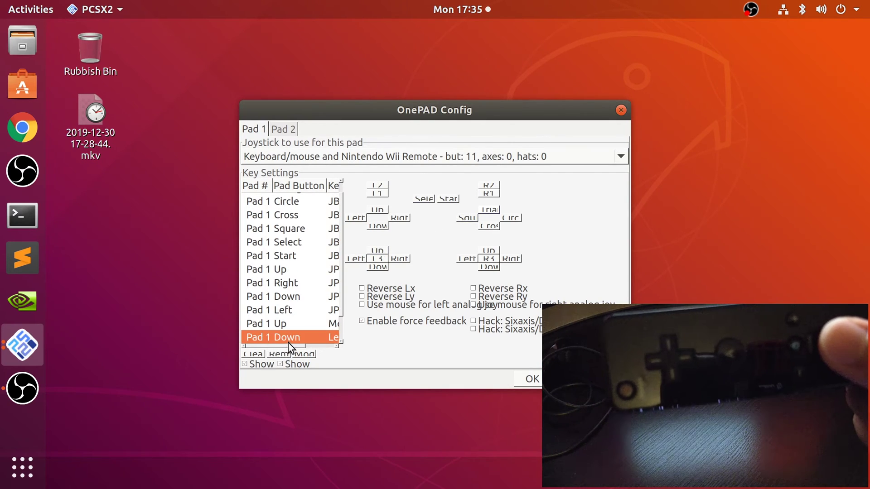
{"action": "mouse_move", "coordinate": [298, 344]}
{"action": "left_mouse_down"}
{"action": "mouse_move", "coordinate": [320, 344]}
{"action": "mouse_move", "coordinate": [290, 338]}
{"action": "left_mouse_up"}
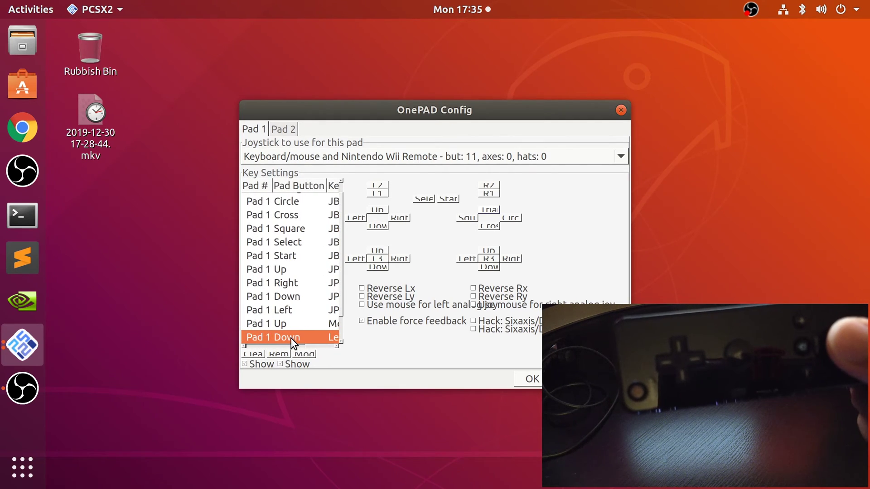
{"action": "left_click", "coordinate": [531, 378]}
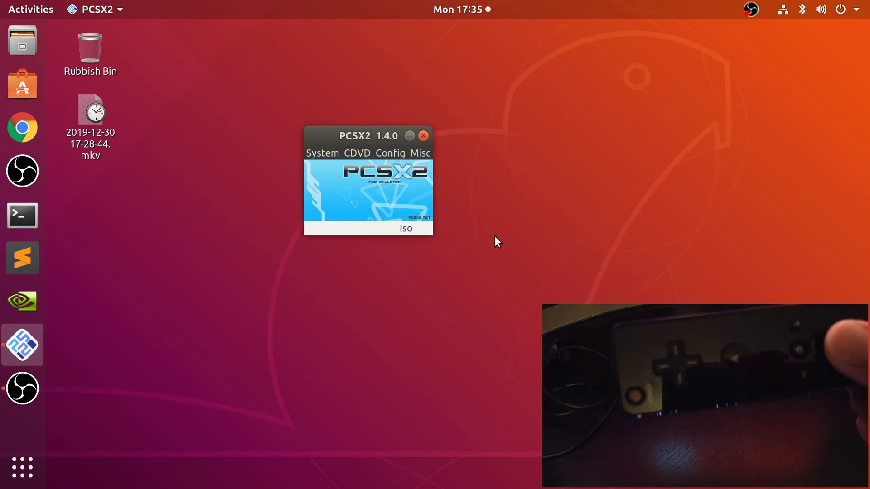
Resume Tekken 4, test moving through the Mode Select menu with the Wii Remote, and leave the game.
{"action": "left_click", "coordinate": [319, 152]}
{"action": "left_click", "coordinate": [337, 215]}
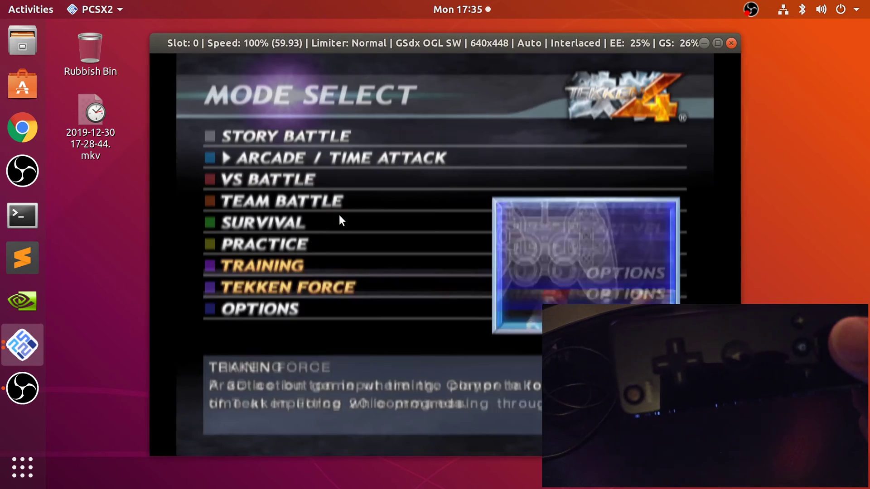
{"action": "key", "text": "Down"}
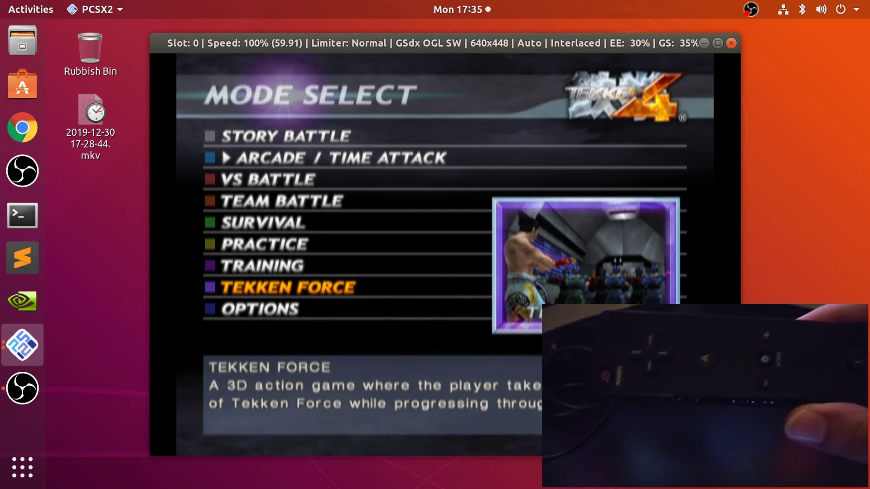
{"action": "key", "text": "Escape"}
Reopen the controller plugin settings, reassign Pad 1's directional Up button on the Wii Remote, and save.
{"action": "left_click", "coordinate": [382, 154]}
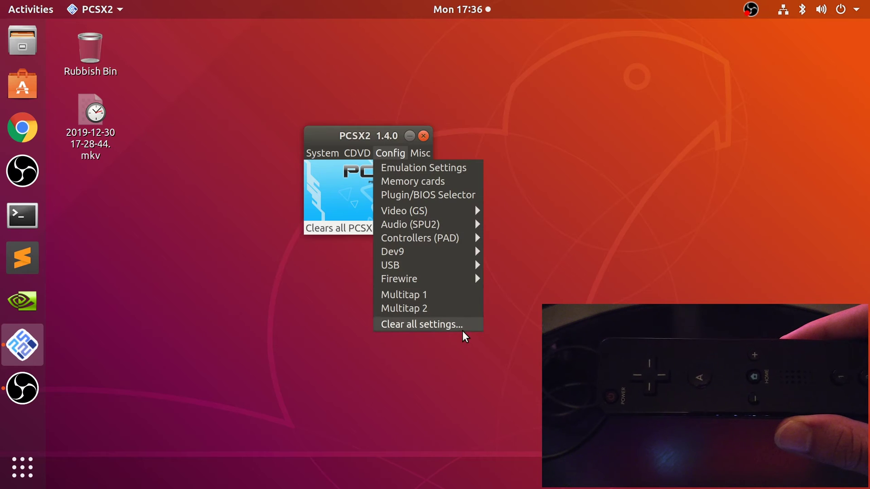
{"action": "mouse_move", "coordinate": [466, 237]}
{"action": "left_click", "coordinate": [489, 252]}
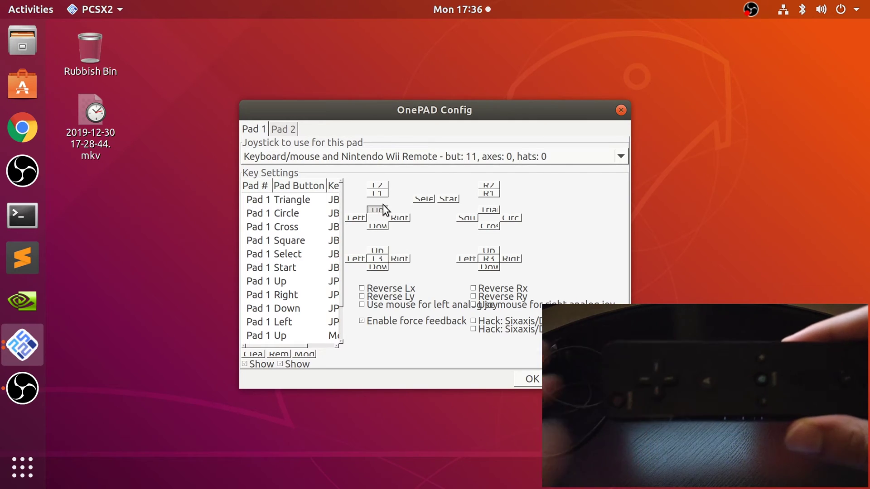
{"action": "key", "text": "Return"}
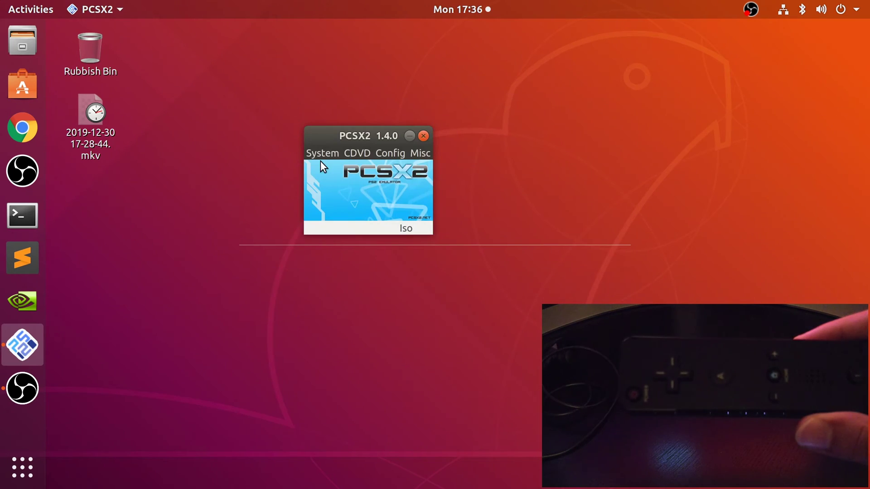
Resume Tekken 4, move up the Mode Select menu from Tekken Force, and start a battle mode.
{"action": "left_click", "coordinate": [321, 155]}
{"action": "left_click", "coordinate": [322, 209]}
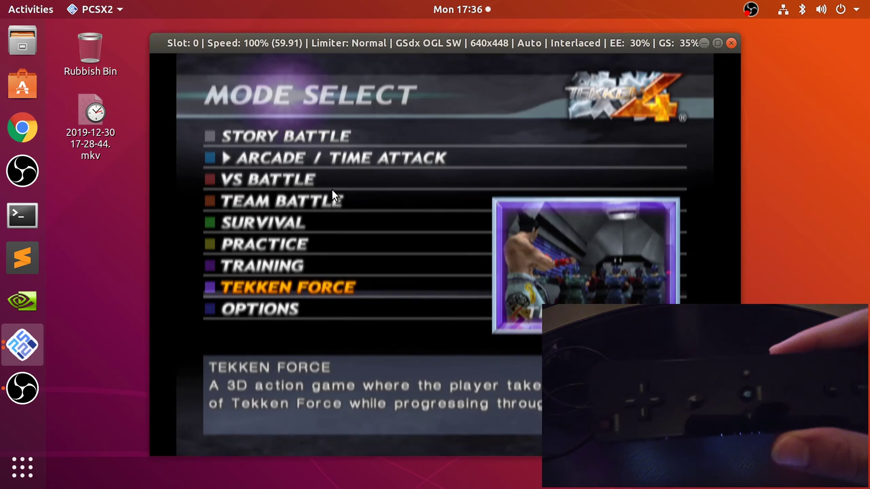
{"action": "key", "text": "Up"}
{"action": "key", "text": "Up"}
{"action": "key", "text": "Up"}
{"action": "key", "text": "Up"}
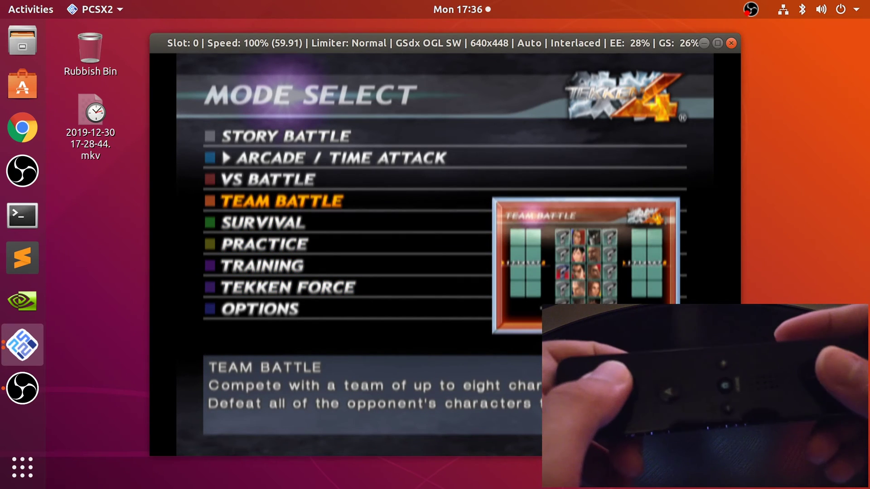
{"action": "key", "text": "Return"}
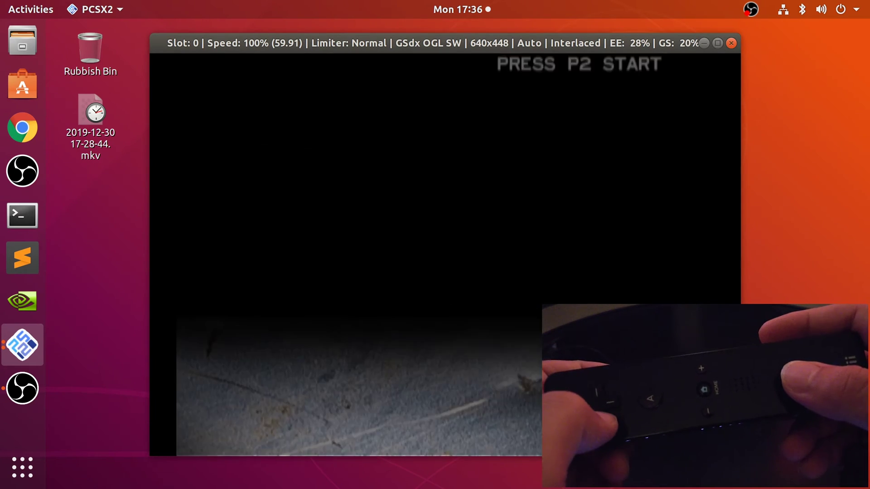
Choose a fighter, play the match with the Wii Remote until game over, and exit the game.
{"action": "key", "text": "Down"}
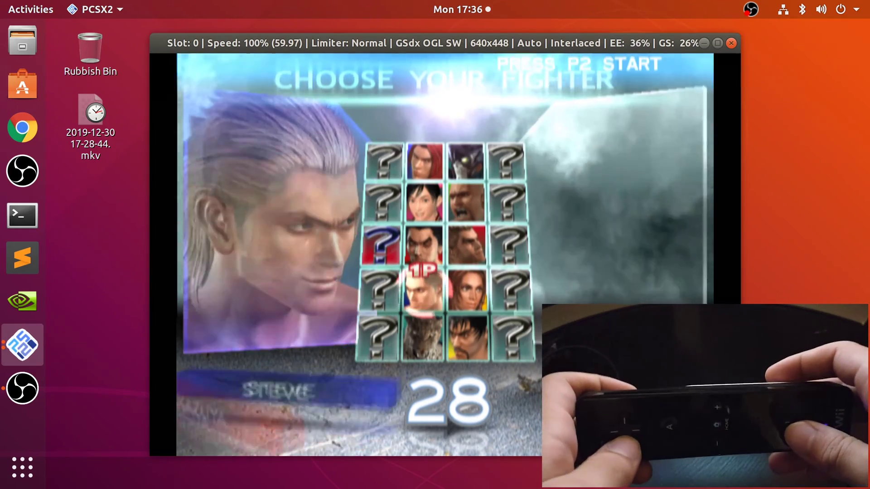
{"action": "key", "text": "Down"}
{"action": "key", "text": "Up"}
{"action": "key", "text": "Return"}
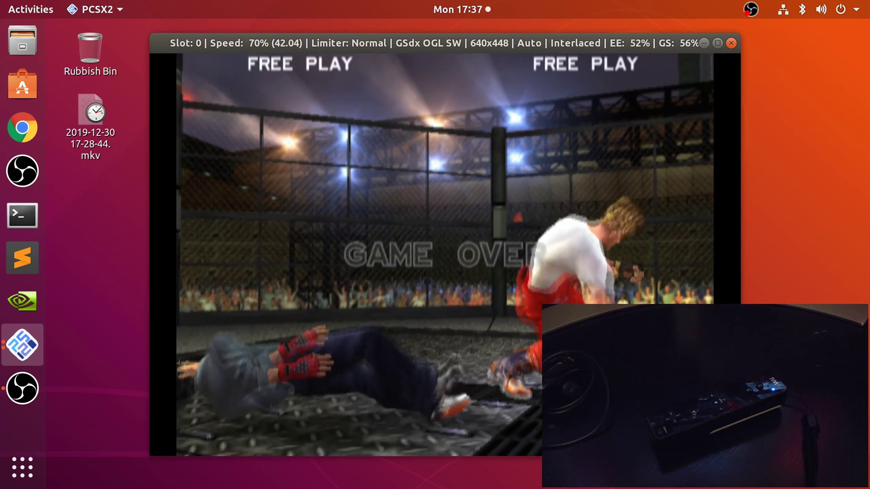
{"action": "key", "text": "Escape"}
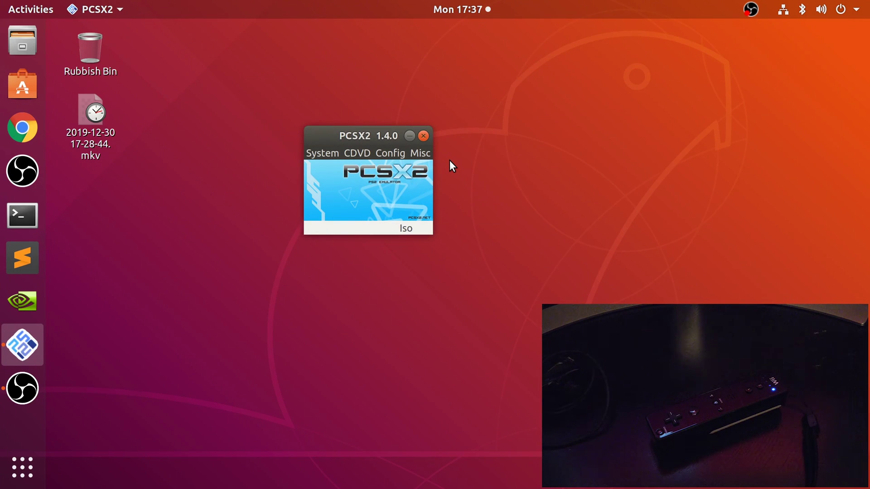